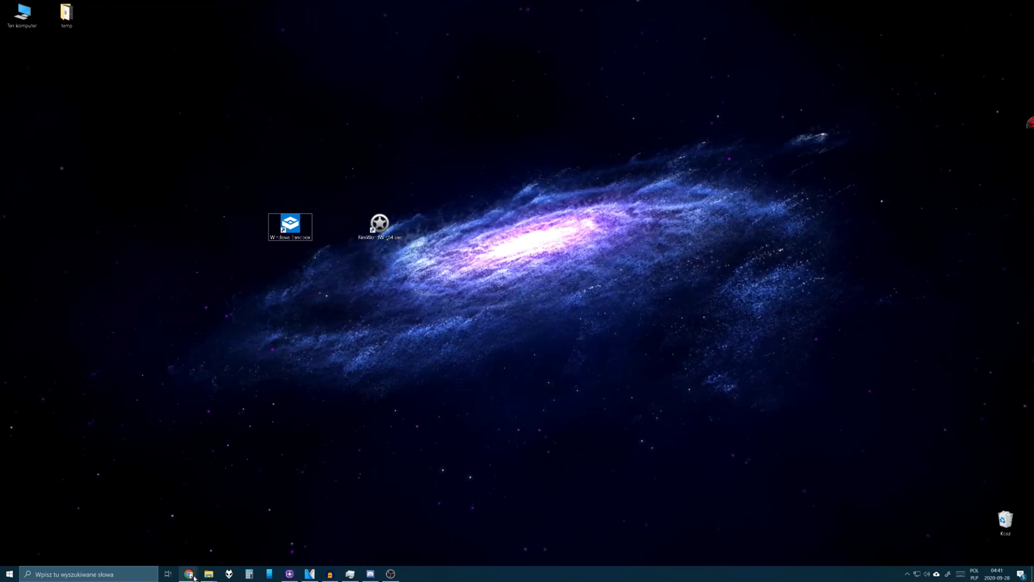
- Check the Sandboxie website's full address, then hide the browser to show the desktop
mouse_move(194, 578)
left_click(199, 560)
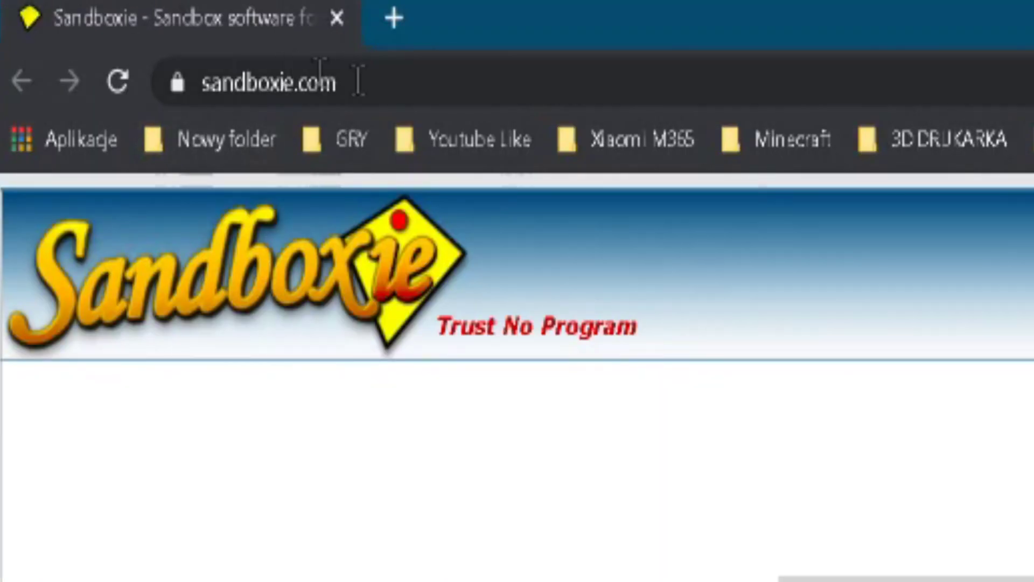
left_click(415, 83)
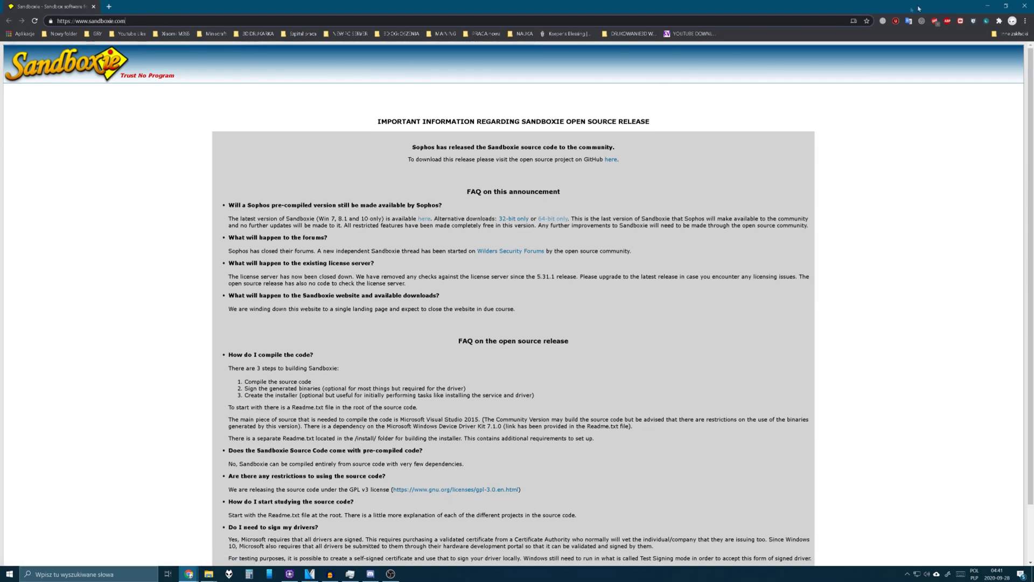
left_click(987, 8)
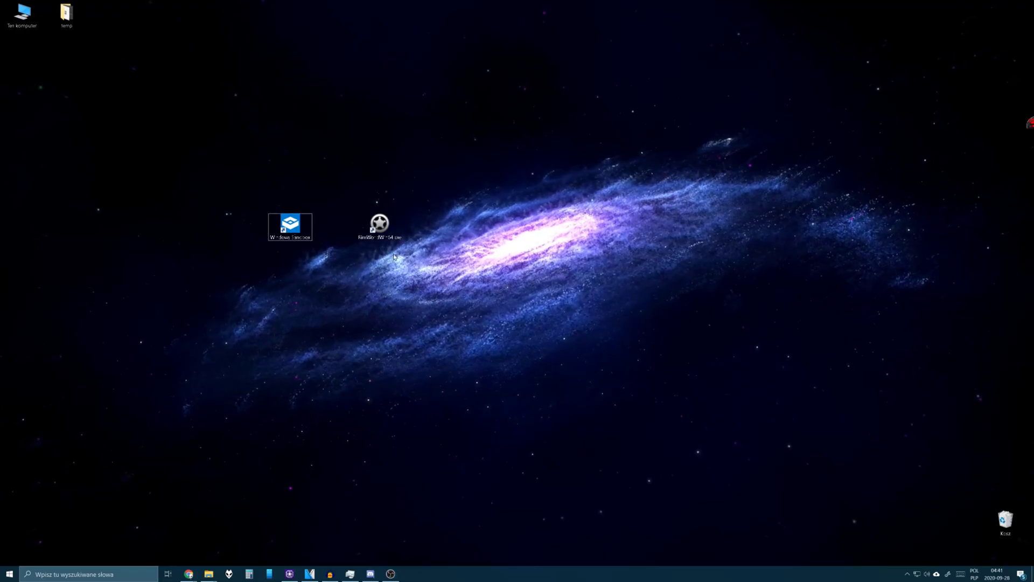
- Launch RimWorld twice, with the first window on the left and the second beside it
left_click(380, 225)
left_click_drag(340, 188, 443, 272)
double_click(378, 226)
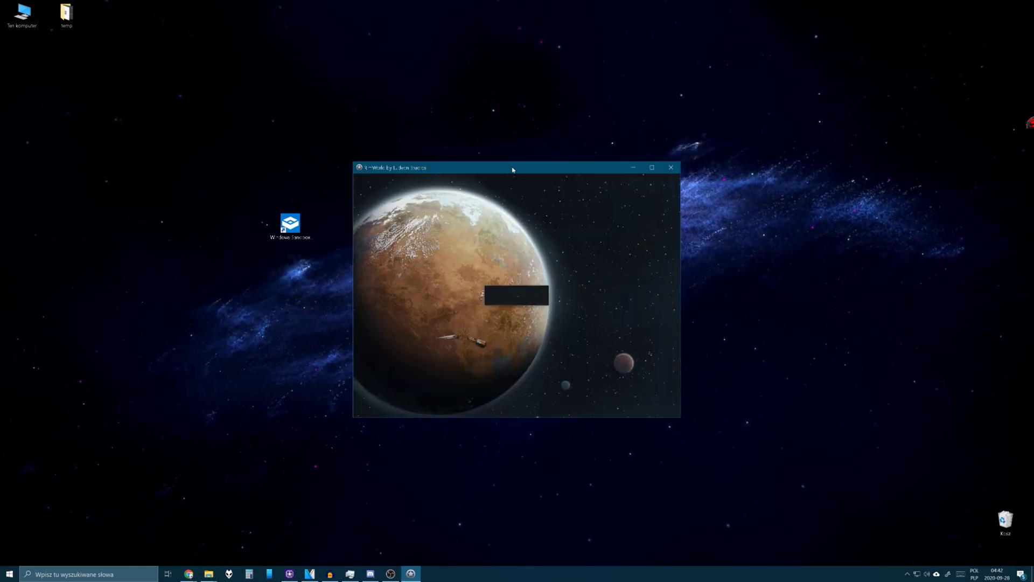
left_click_drag(515, 174, 211, 167)
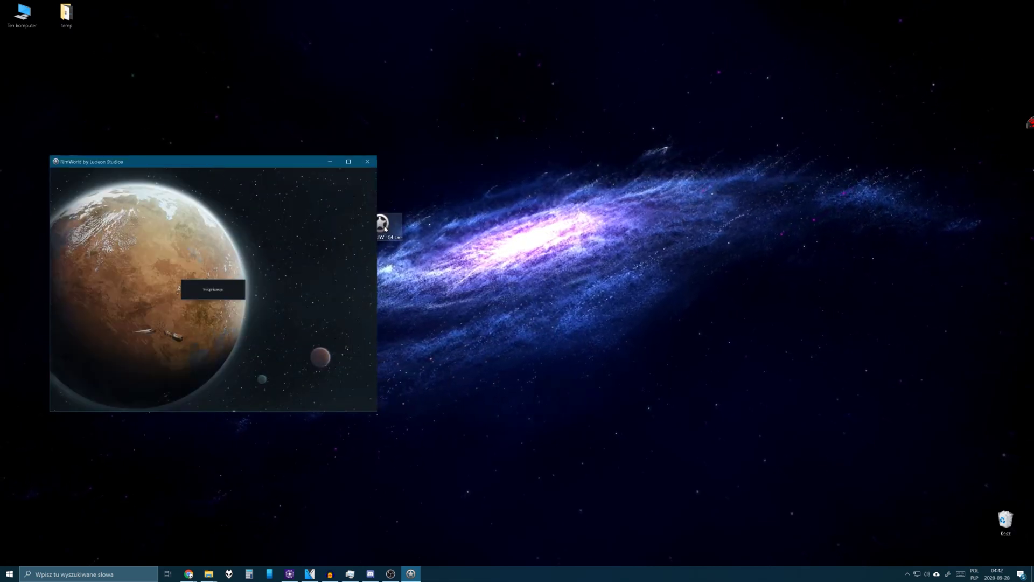
left_click_drag(380, 223, 514, 100)
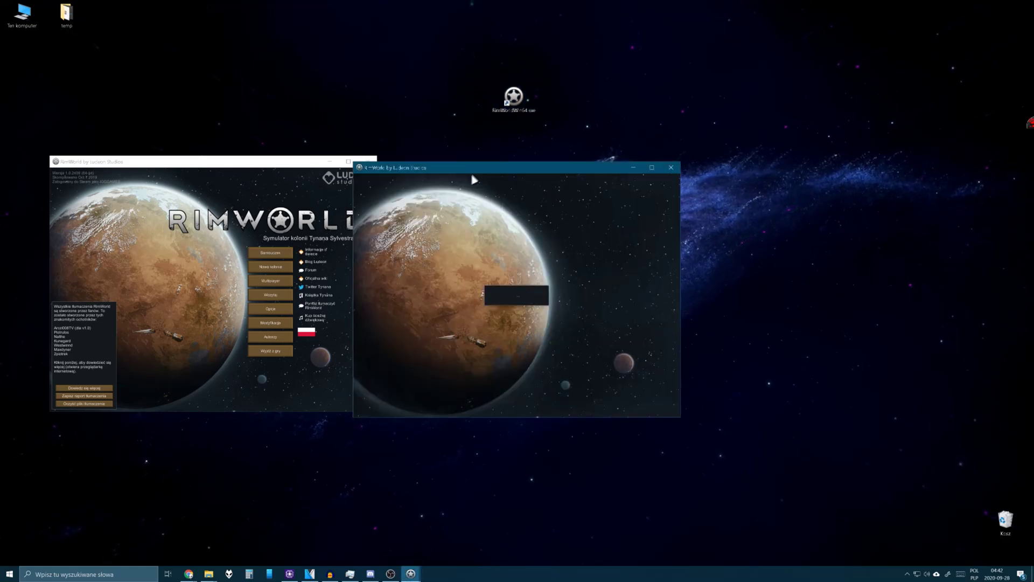
left_click_drag(477, 170, 516, 168)
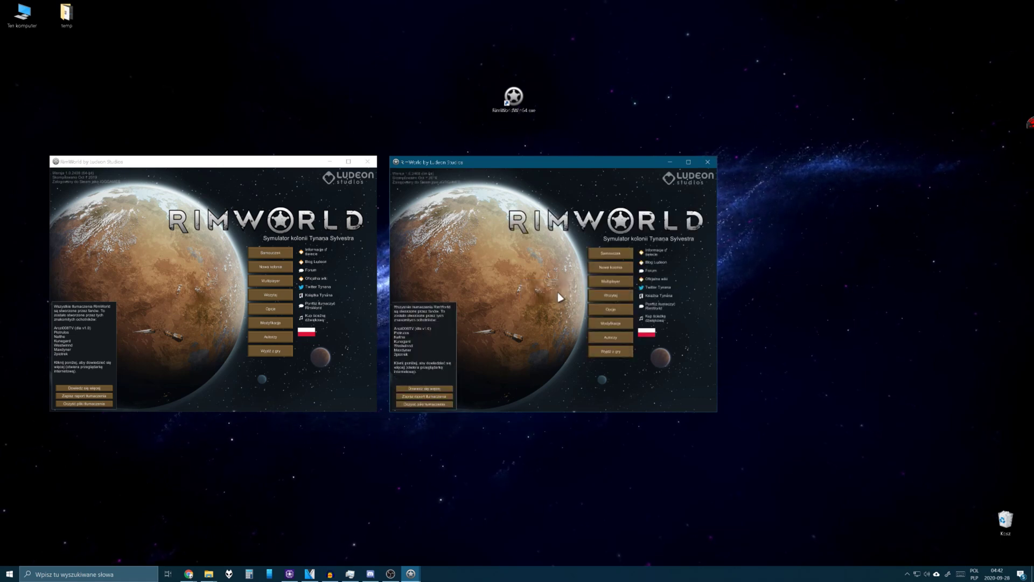
- Launch a third RimWorld on the right, close two windows and move the last one left
double_click(513, 104)
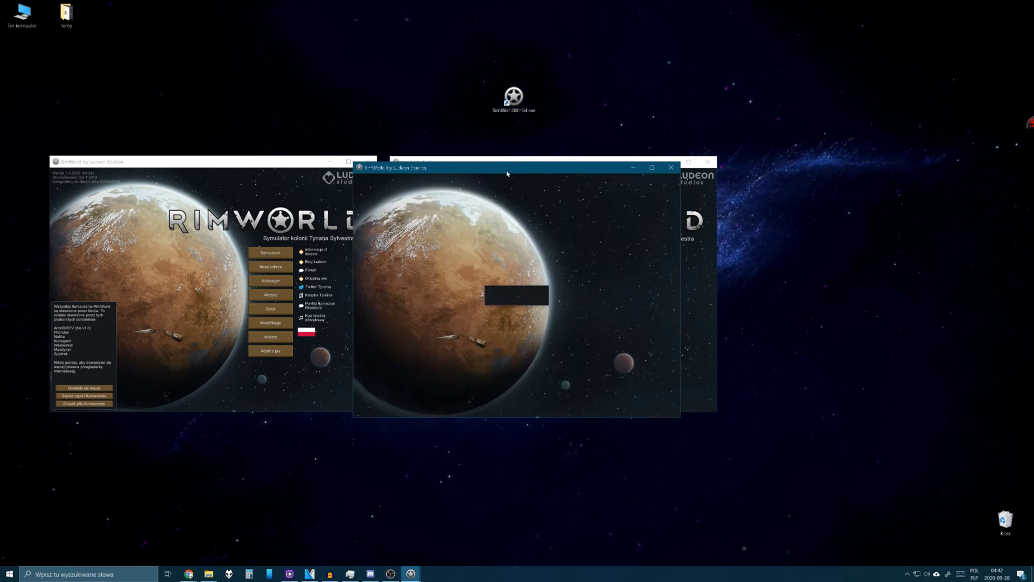
left_click_drag(507, 173, 870, 169)
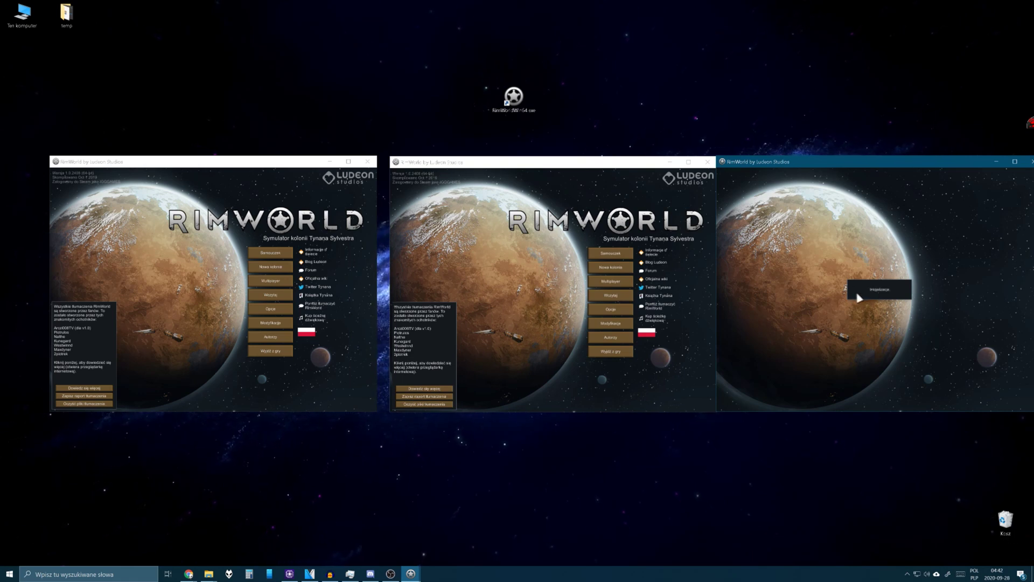
left_click(368, 161)
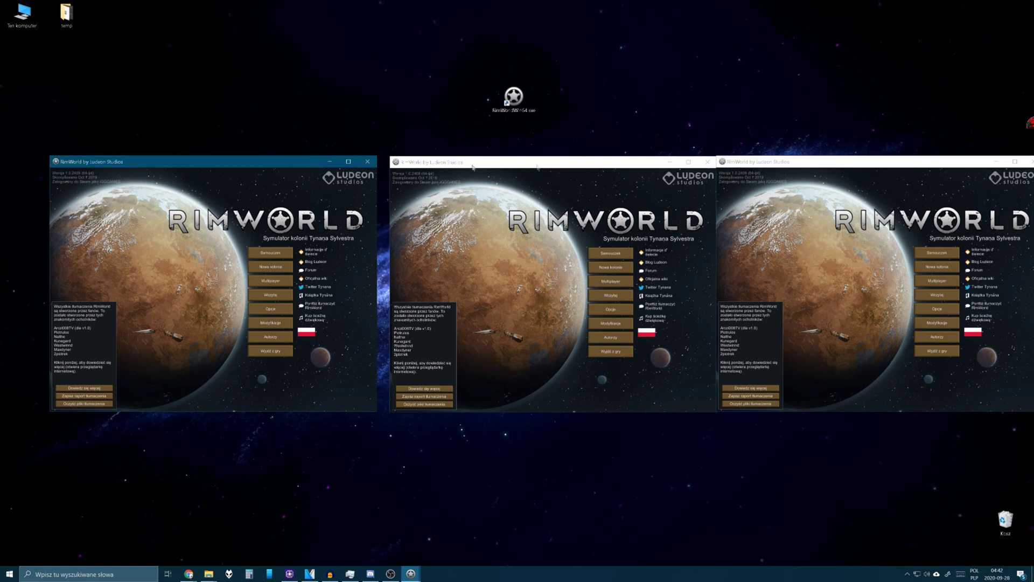
left_click(708, 161)
left_click_drag(539, 164, 200, 173)
left_click(514, 100)
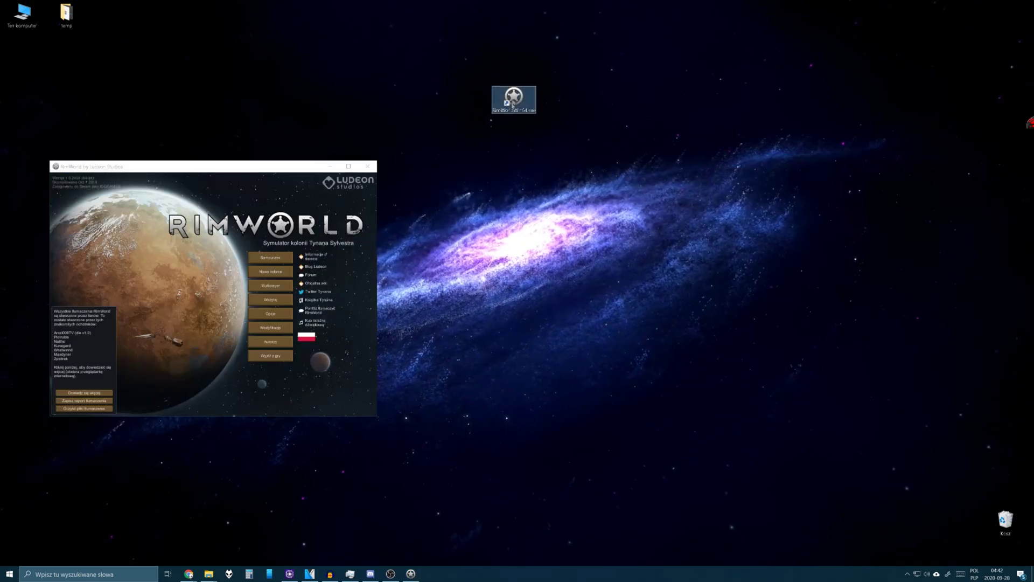
- Run the RimWorld shortcut sandboxed in DefaultBox from its right-click menu
right_click(514, 100)
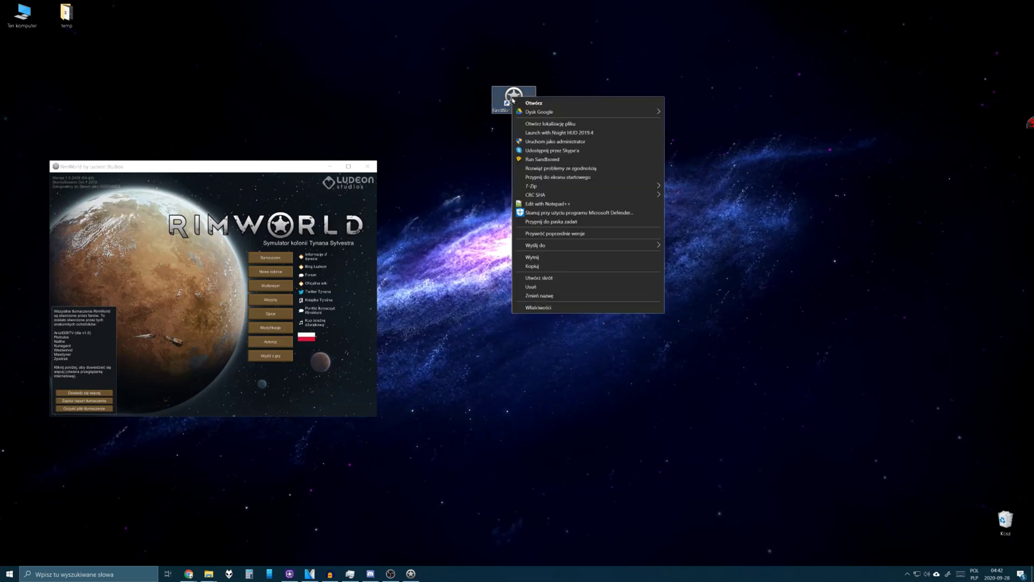
left_click(552, 160)
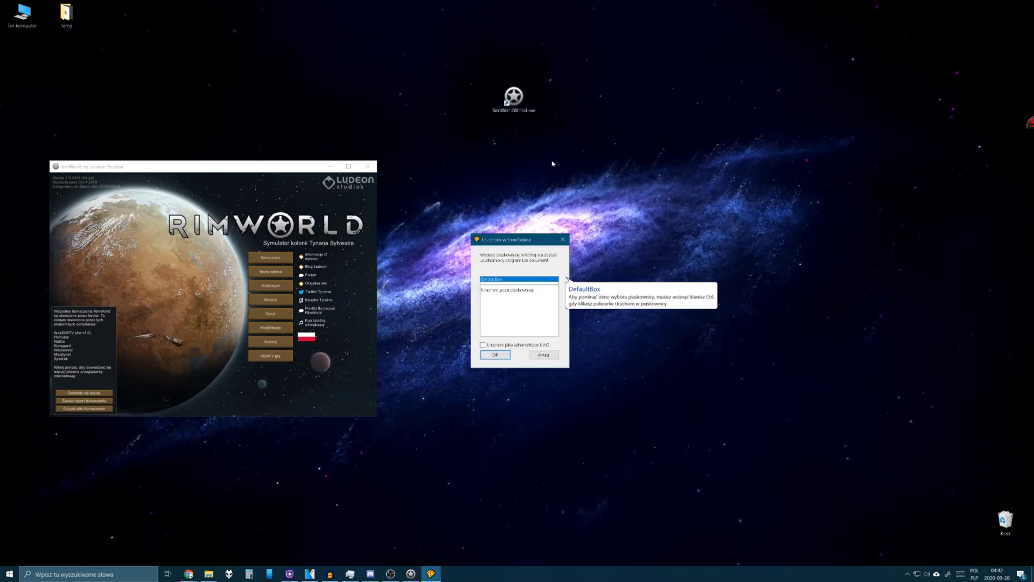
left_click(495, 355)
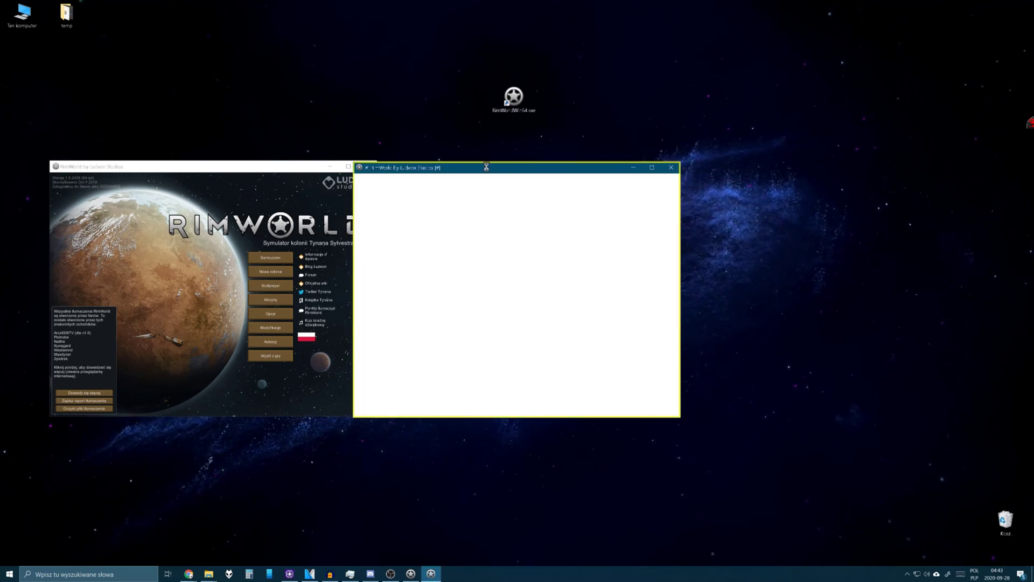
- Move the sandboxed RimWorld window right and switch focus between the normal and sandboxed games
left_click_drag(469, 167, 534, 164)
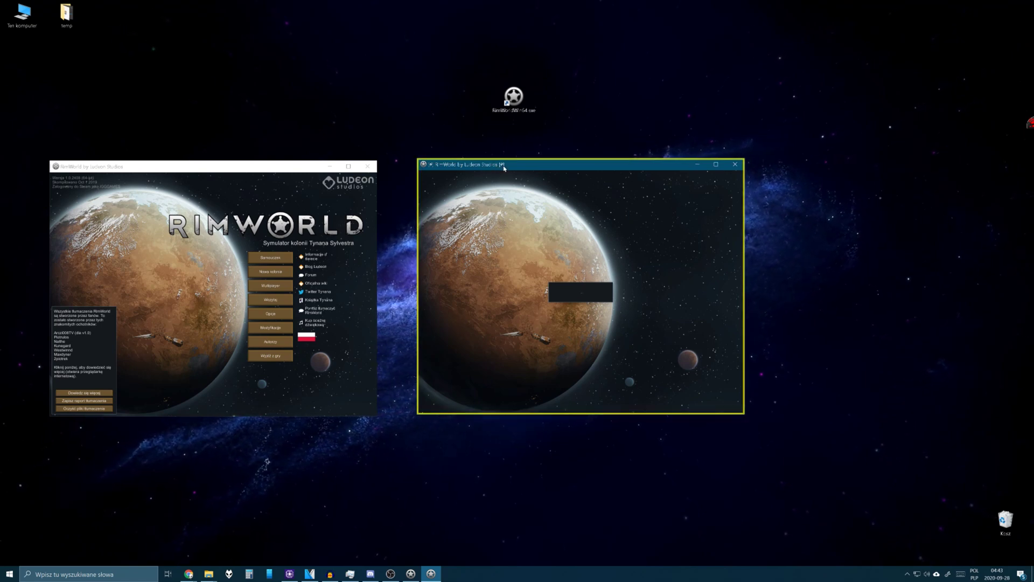
left_click(125, 169)
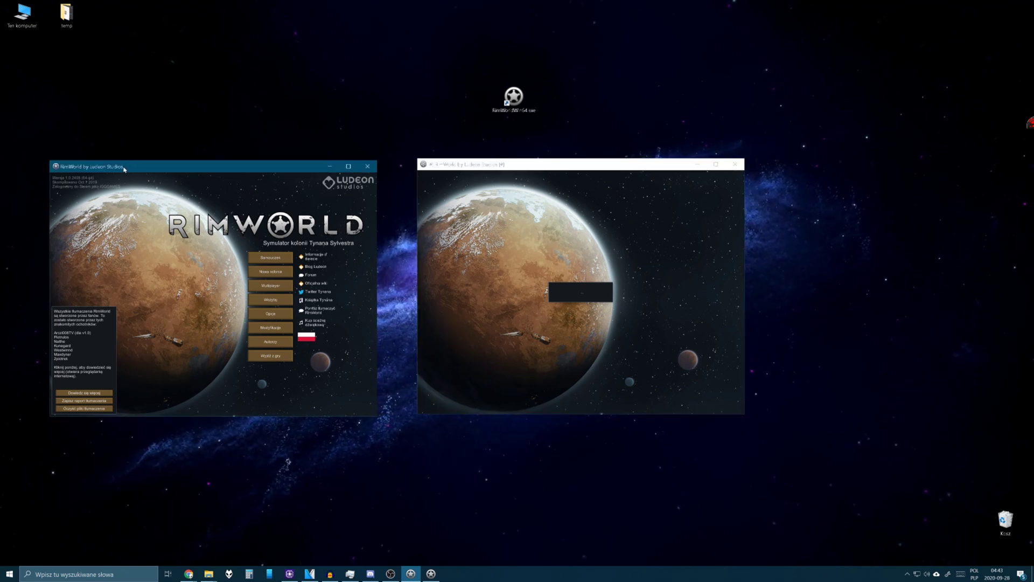
left_click(502, 165)
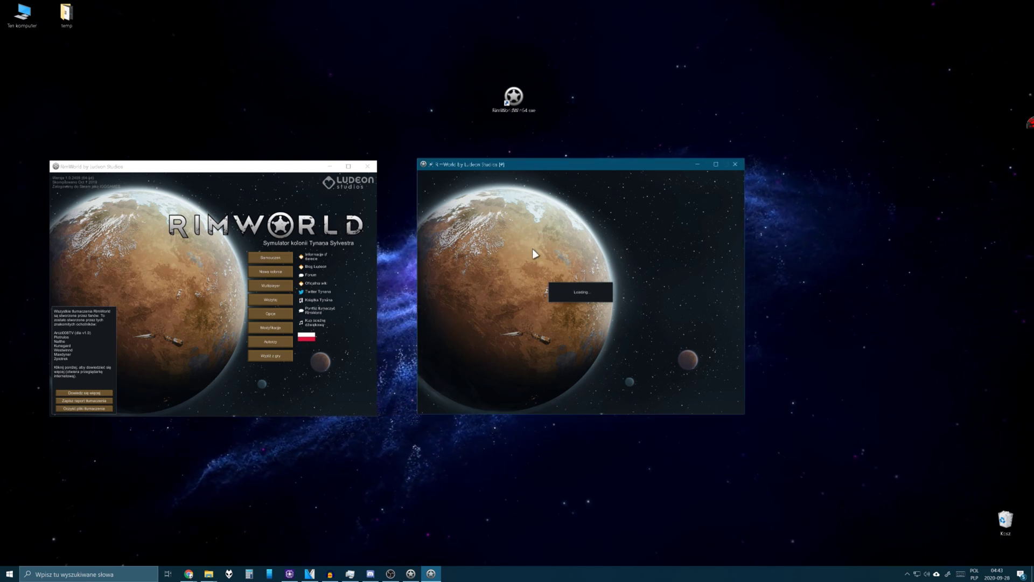
left_click(555, 169)
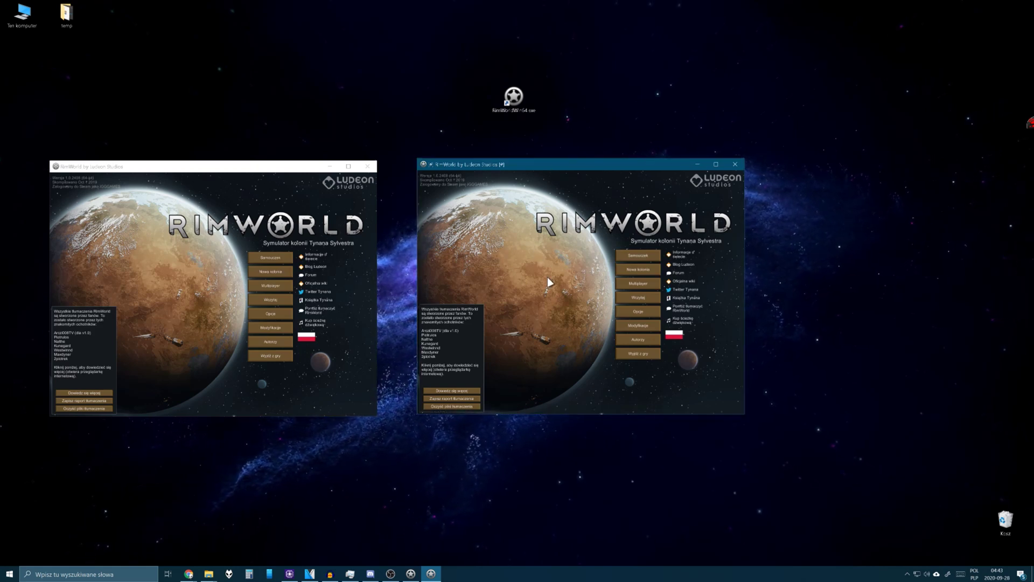
- Close both RimWorld windows and dismiss the Sandboxie notice
left_click(368, 166)
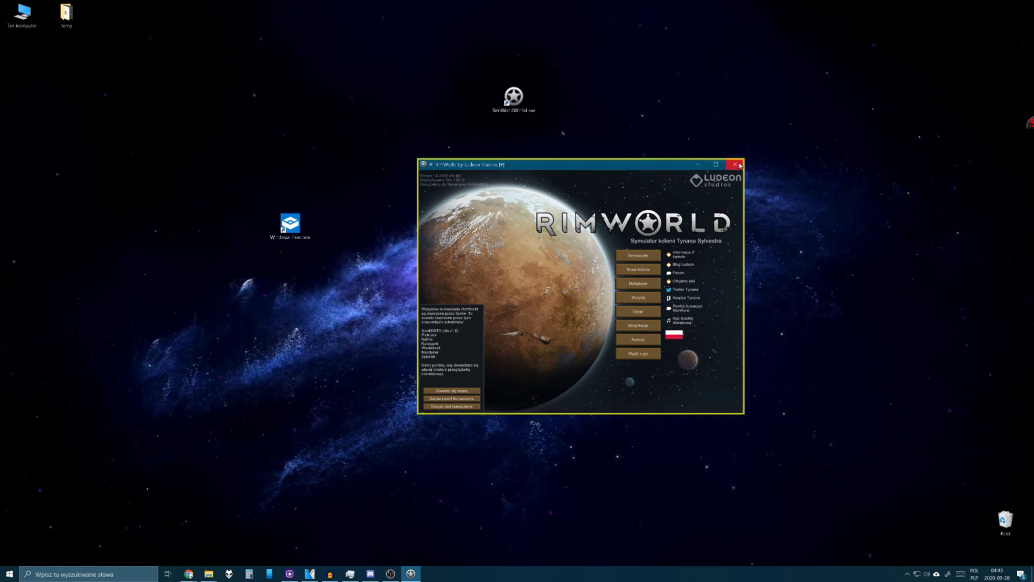
left_click(740, 166)
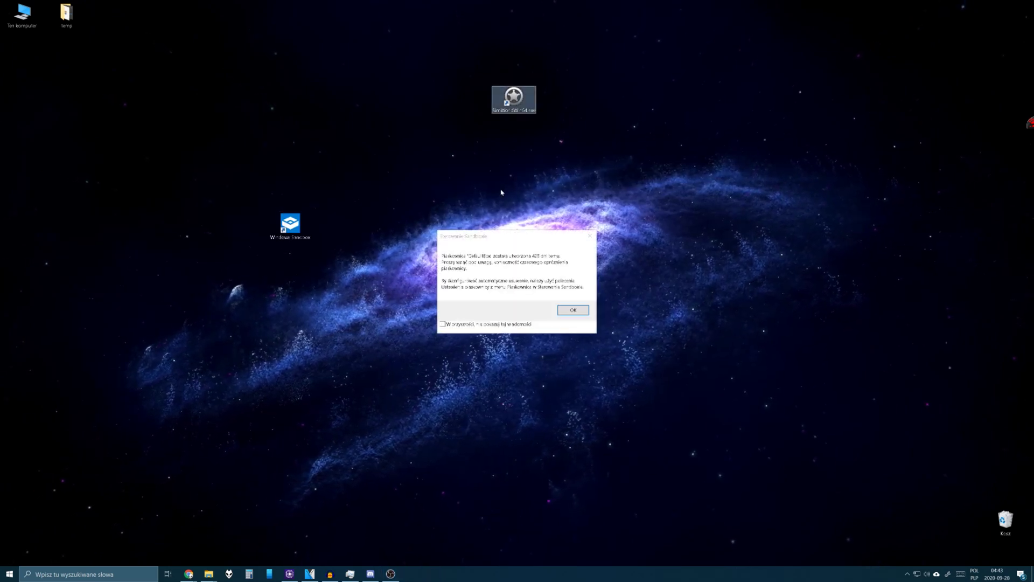
left_click(572, 310)
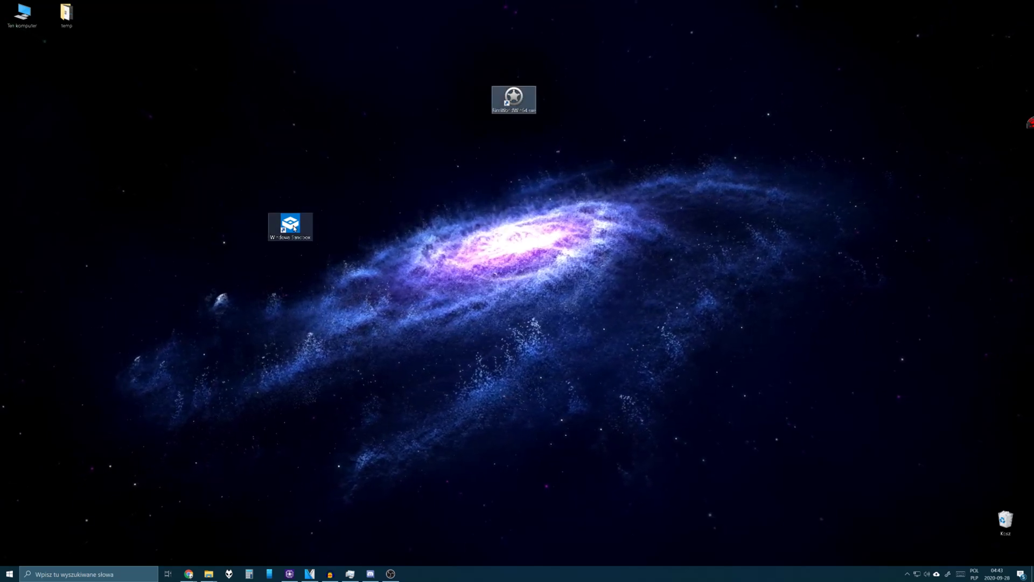
- Start Windows Sandbox and open File Explorer on This PC inside it
left_click_drag(228, 186, 348, 286)
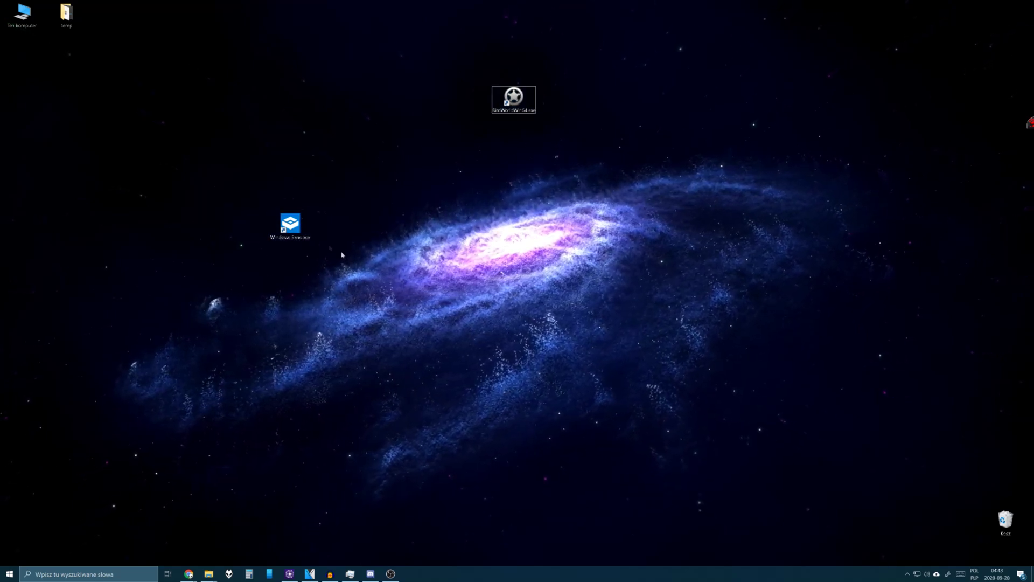
double_click(290, 225)
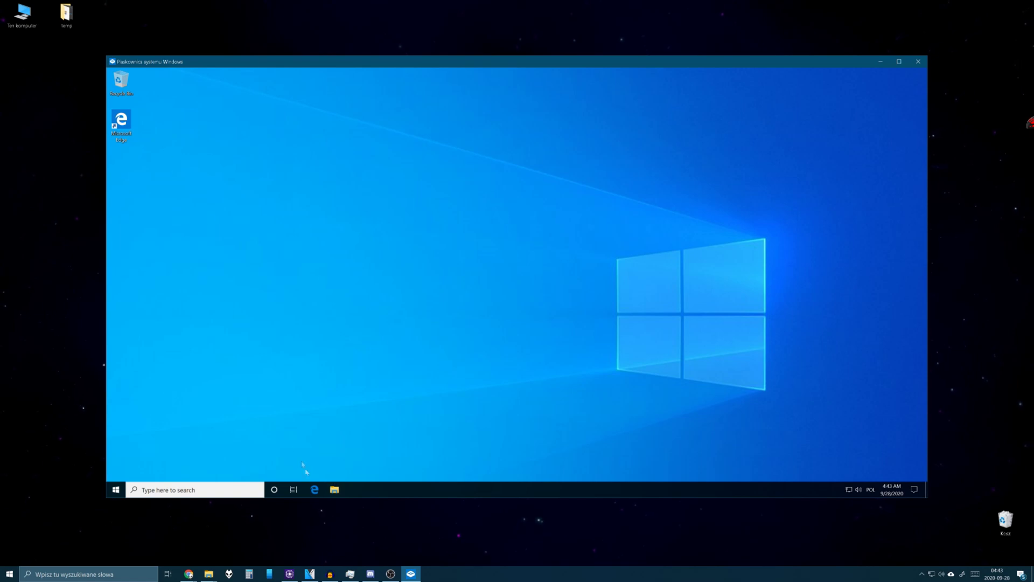
key("super+e")
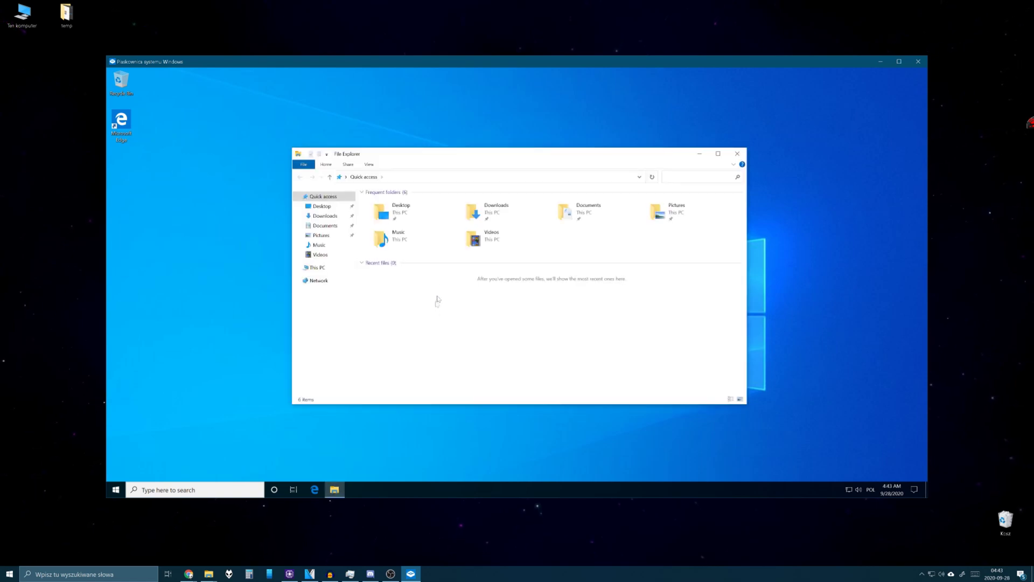
left_click(318, 267)
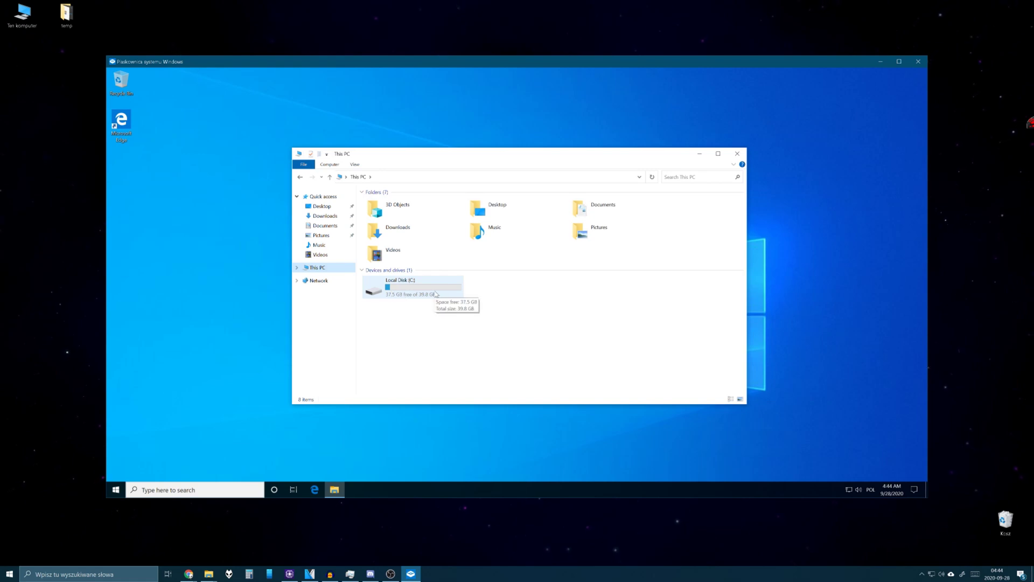
mouse_move(521, 159)
left_mouse_down()
mouse_move(379, 163)
mouse_move(646, 162)
mouse_move(390, 169)
mouse_move(631, 120)
mouse_move(418, 185)
mouse_move(479, 116)
mouse_move(540, 139)
mouse_move(514, 176)
left_mouse_up()
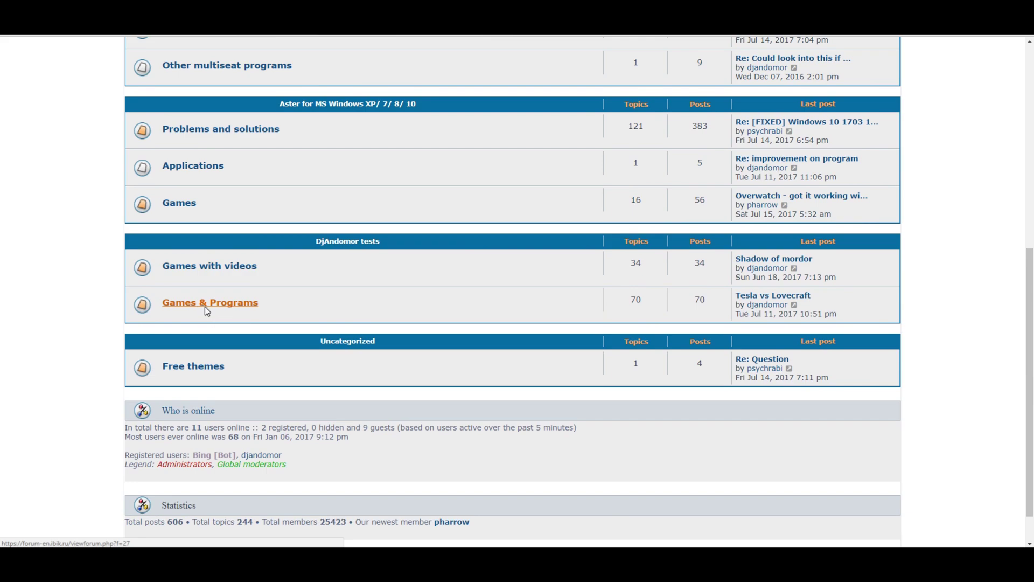
- Open the Games & Programs forum and page through its topics to page 3
left_click(206, 306)
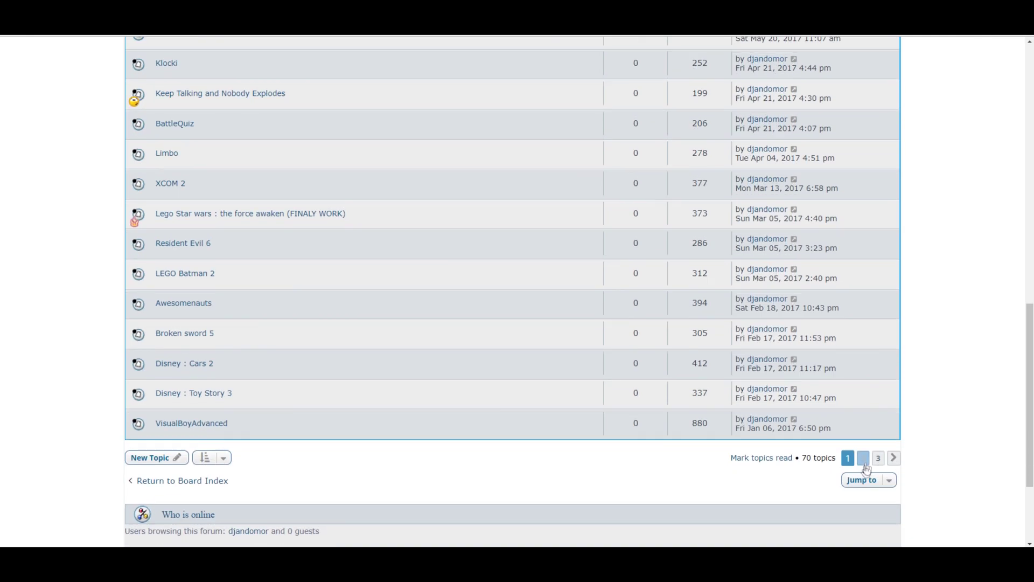
left_click(864, 462)
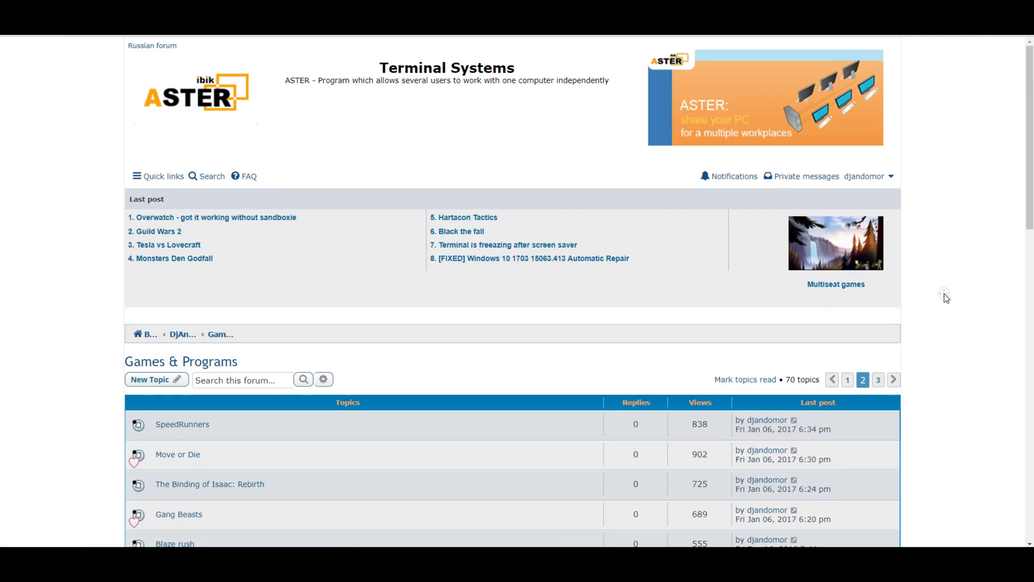
scroll(944, 347, "down", 5)
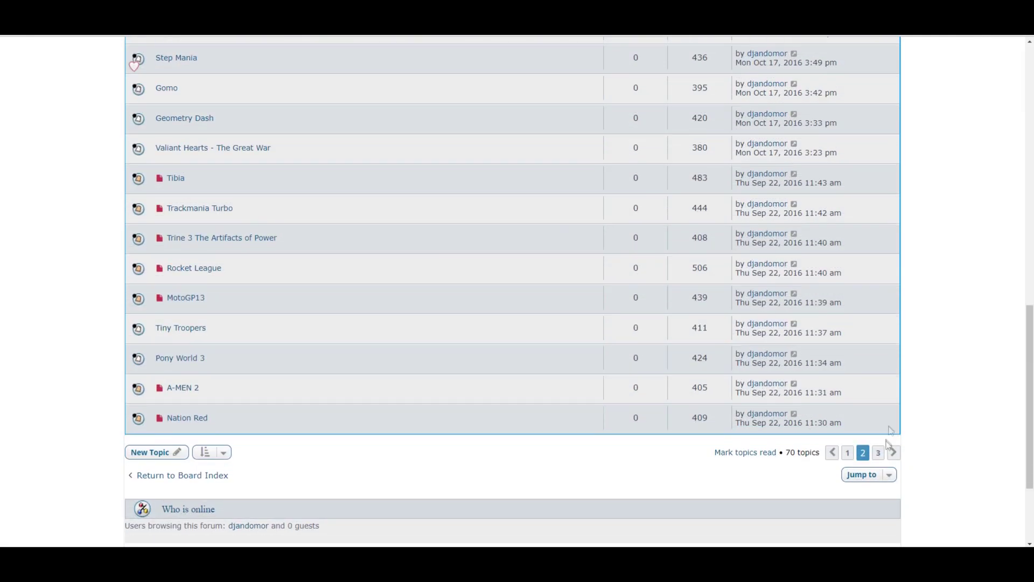
left_click(879, 453)
scroll(951, 226, "down", 10)
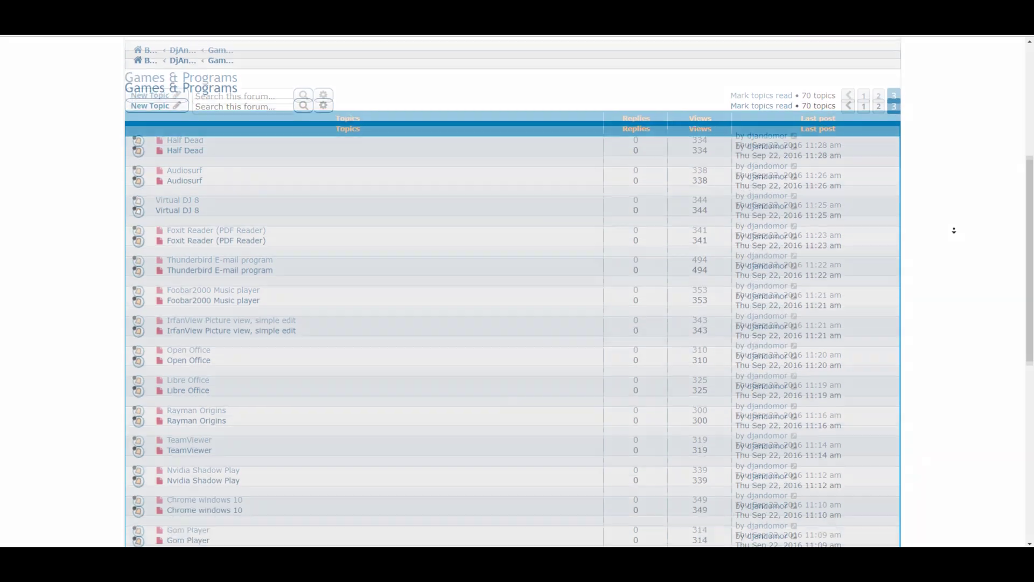